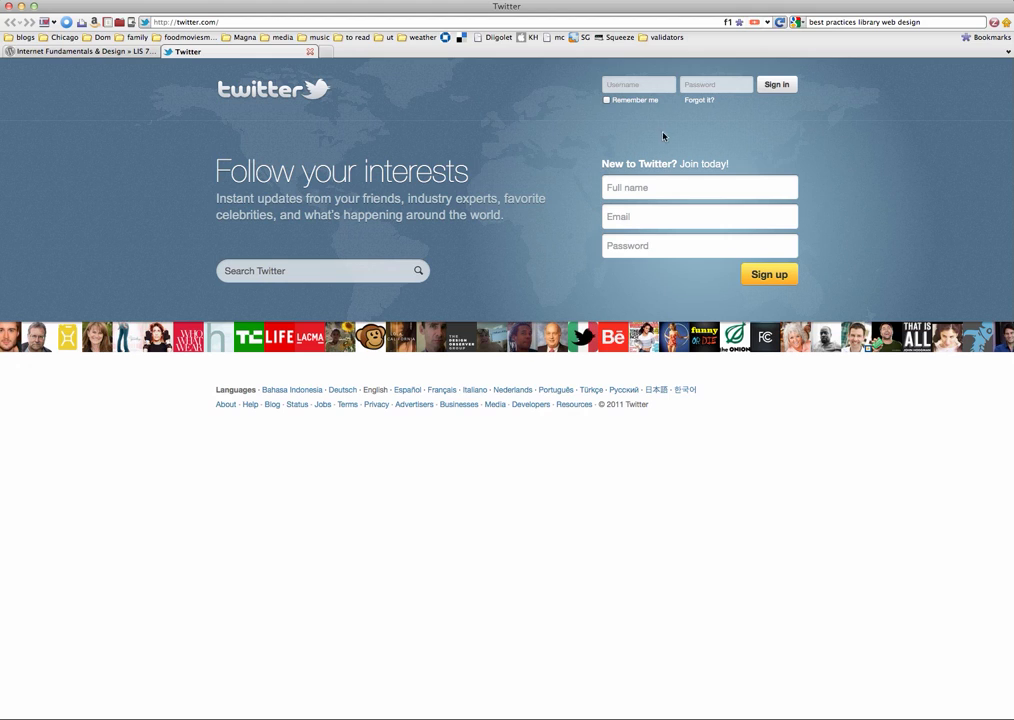
Sign in to the existing Twitter account with its username.
click(643, 87)
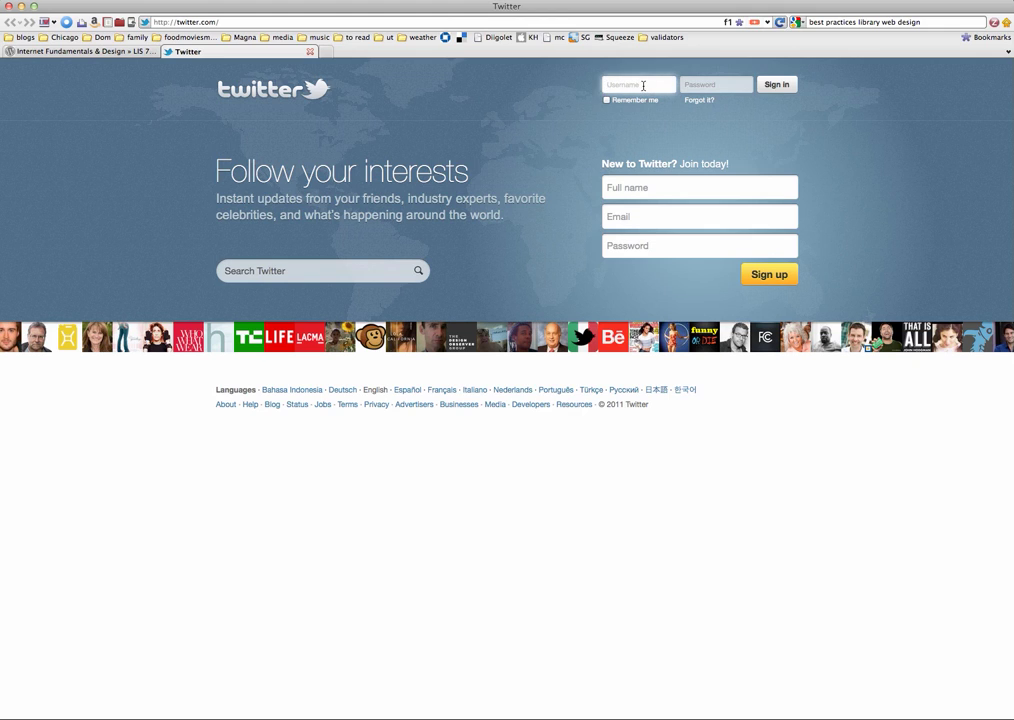
text(infodon)
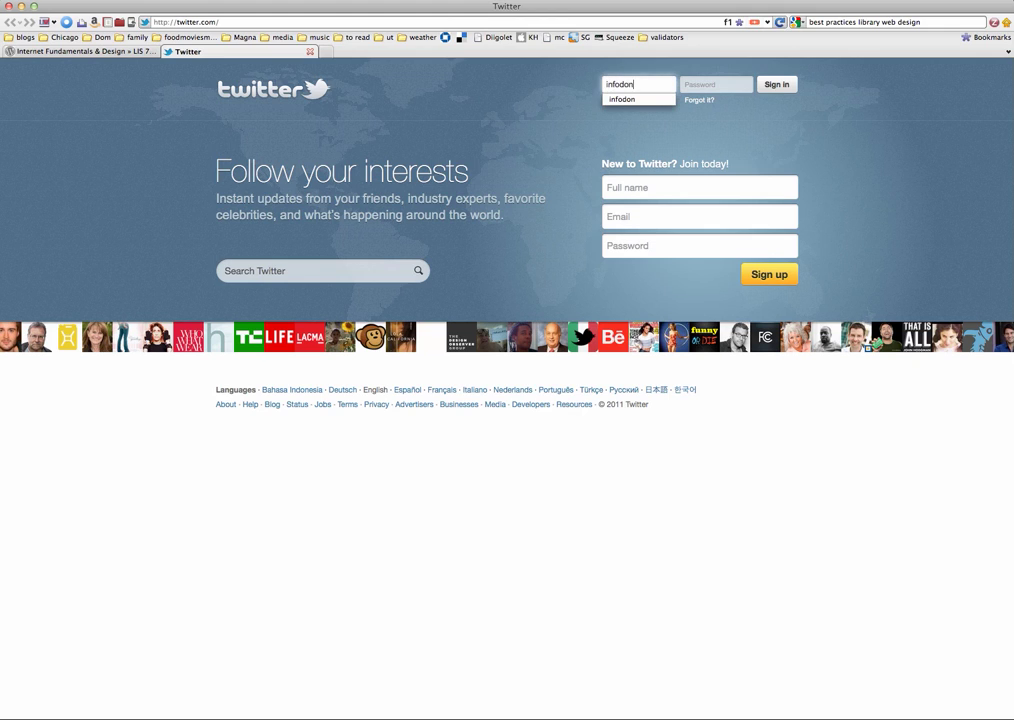
key(Return)
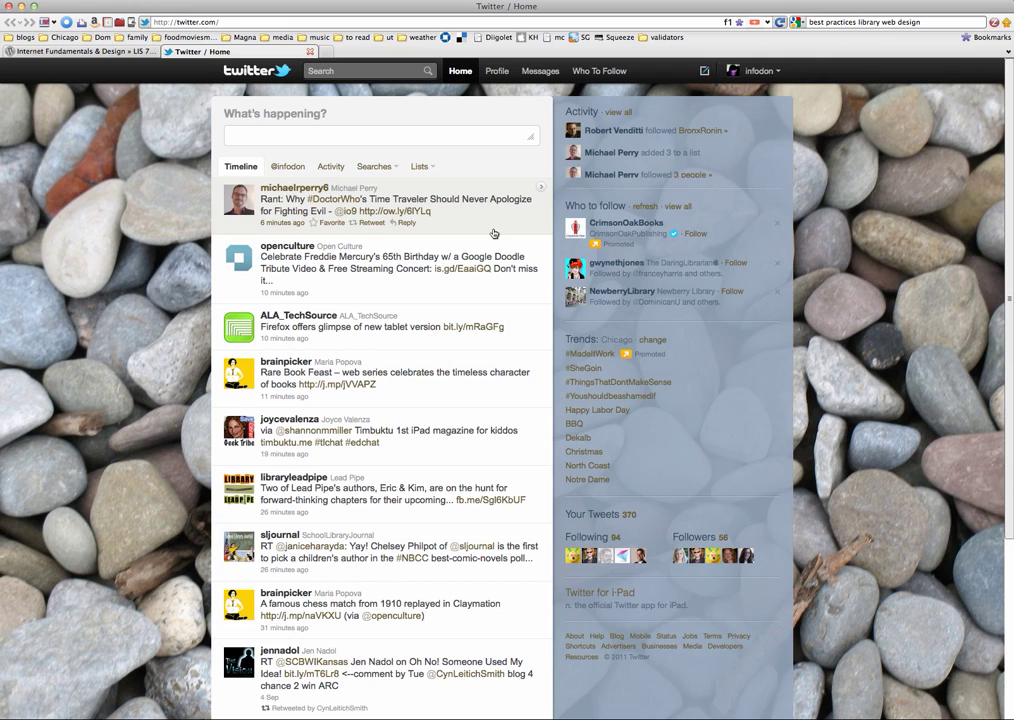
Start a tweet reading "#753-98 Factors to consider when redesigning your website".
click(421, 136)
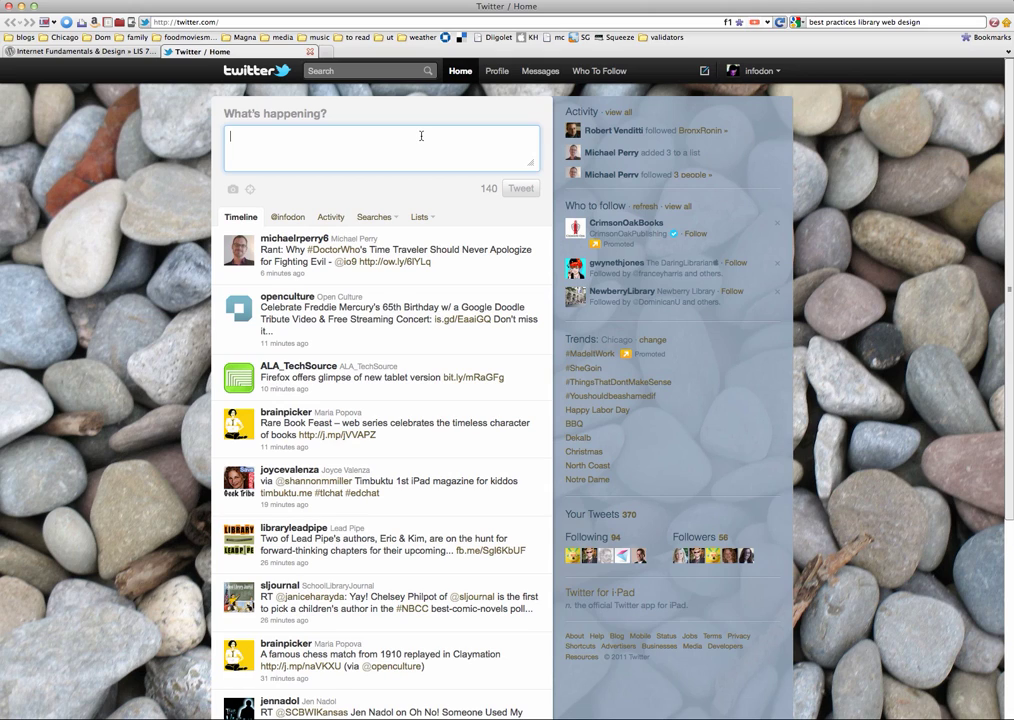
text(#753-98)
text(Factors )
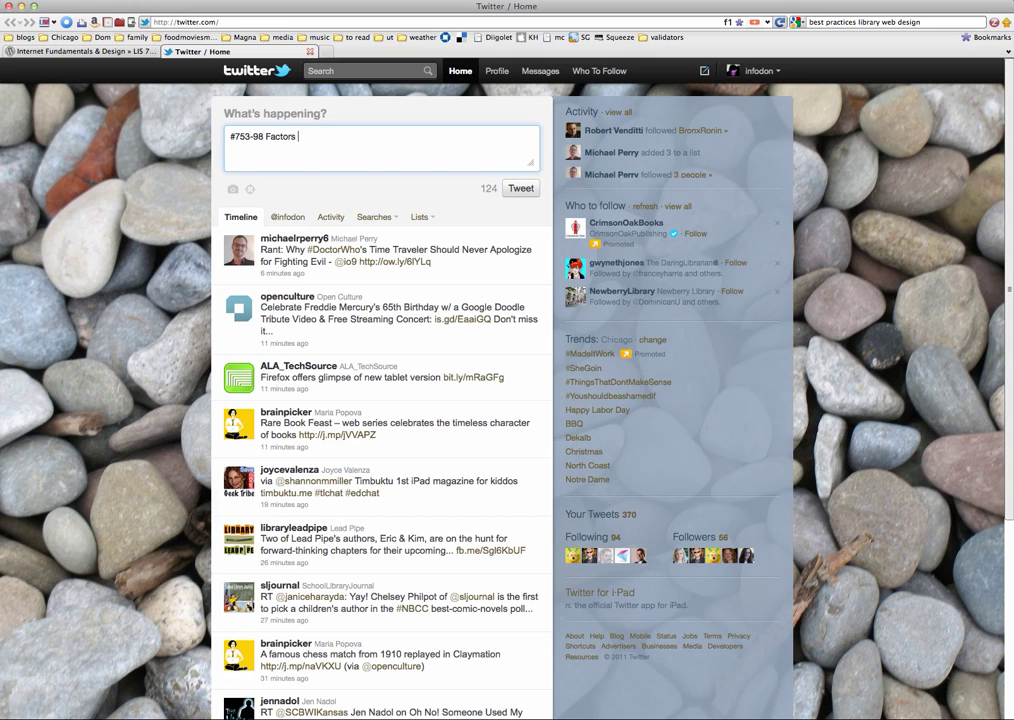
text(to consider when redes)
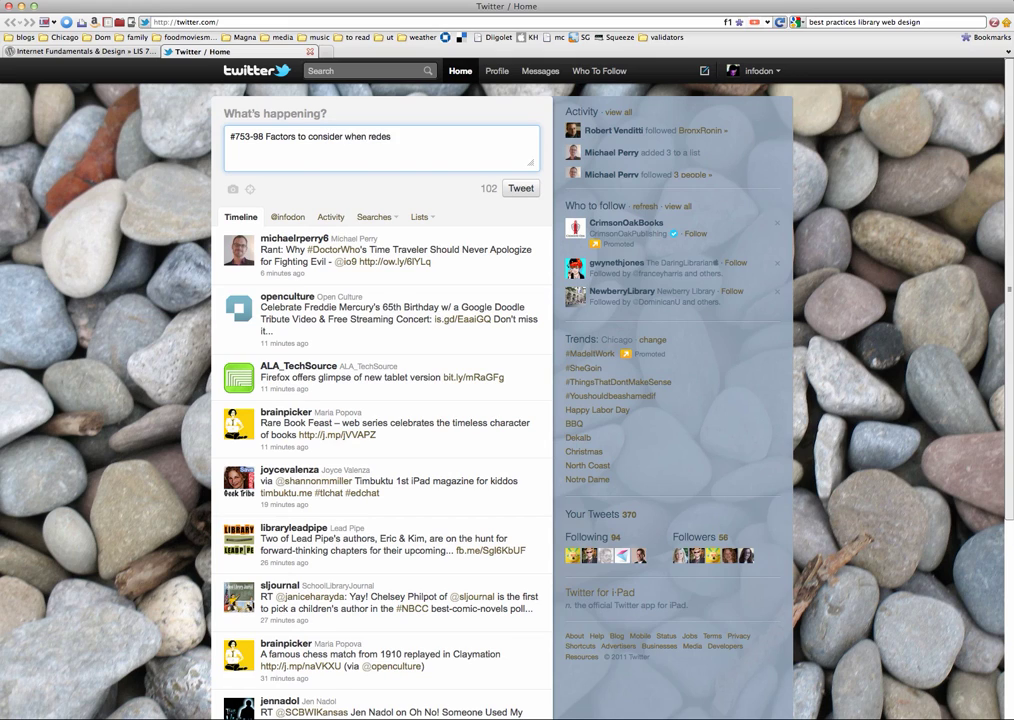
text(igning yourwebsite)
key(Left)
key(Left)
key(Left)
key(Left)
key(Left)
key(Left)
key(End)
text((from M)
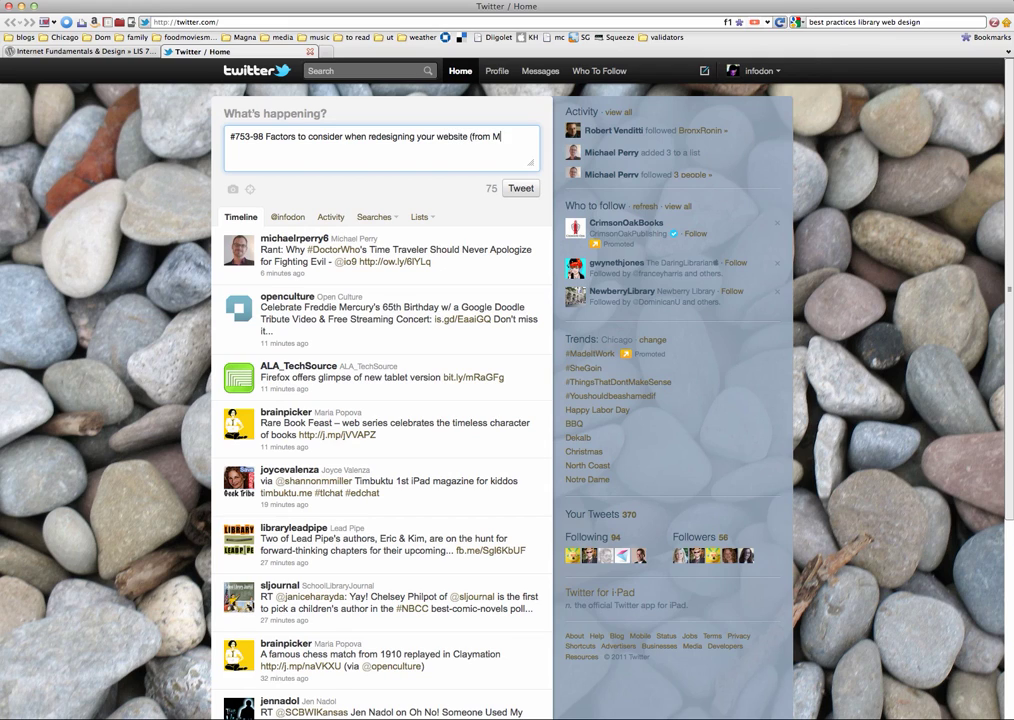
text(ashable):)
text(http://mashable.com/2011/09/02/website-redesign-factors/)
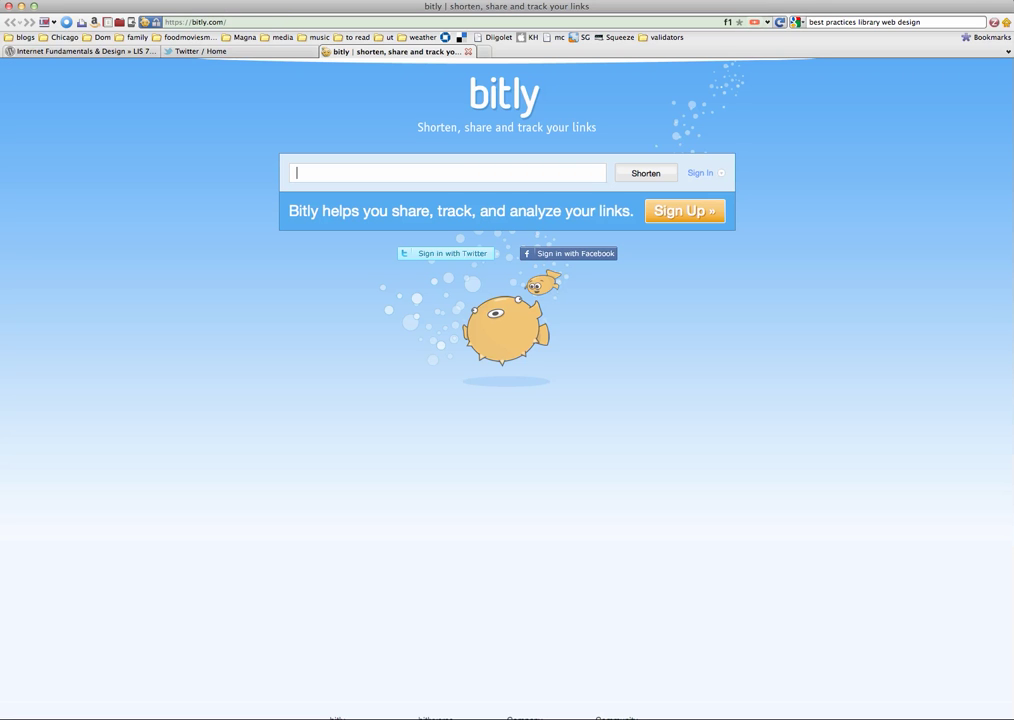
text(http://mashable.com/2011/09/02/website-redesign-factors/)
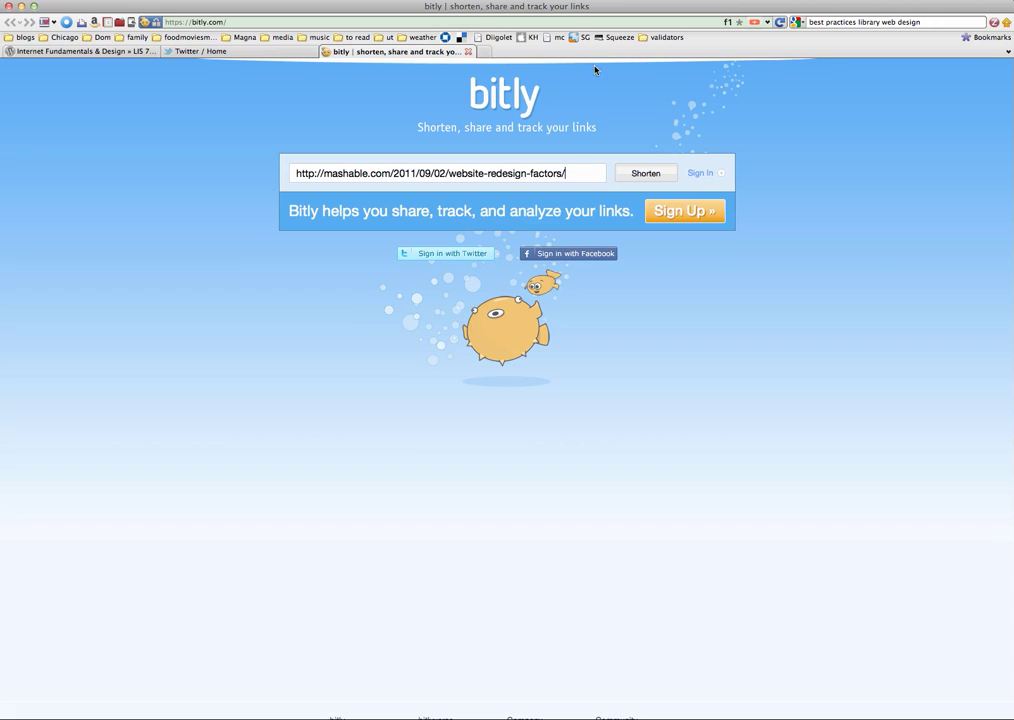
click(652, 175)
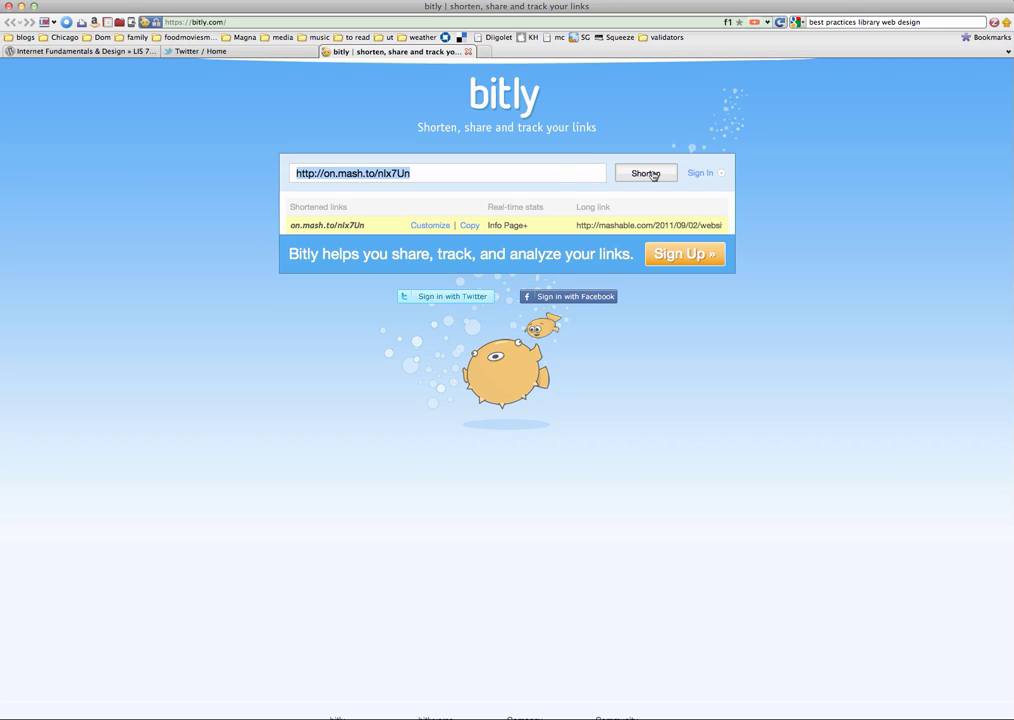
text(http://mashable.com/2011/09/02/website-redesign-factors/)
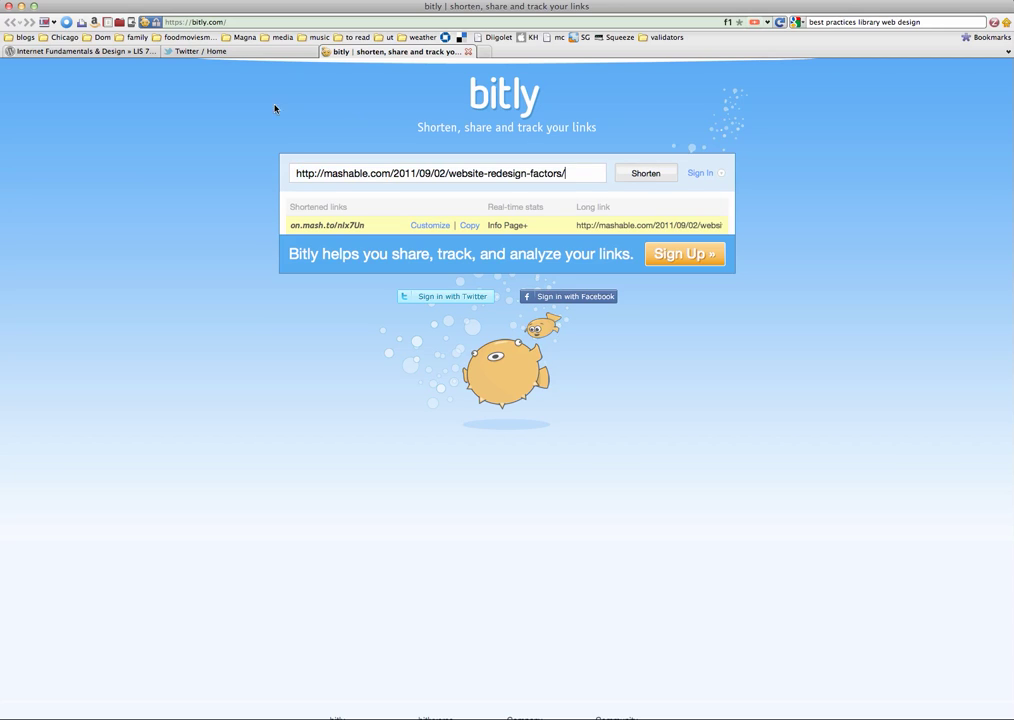
Return to the Twitter draft and try to replace its long Mashable link with the shortened one.
click(209, 53)
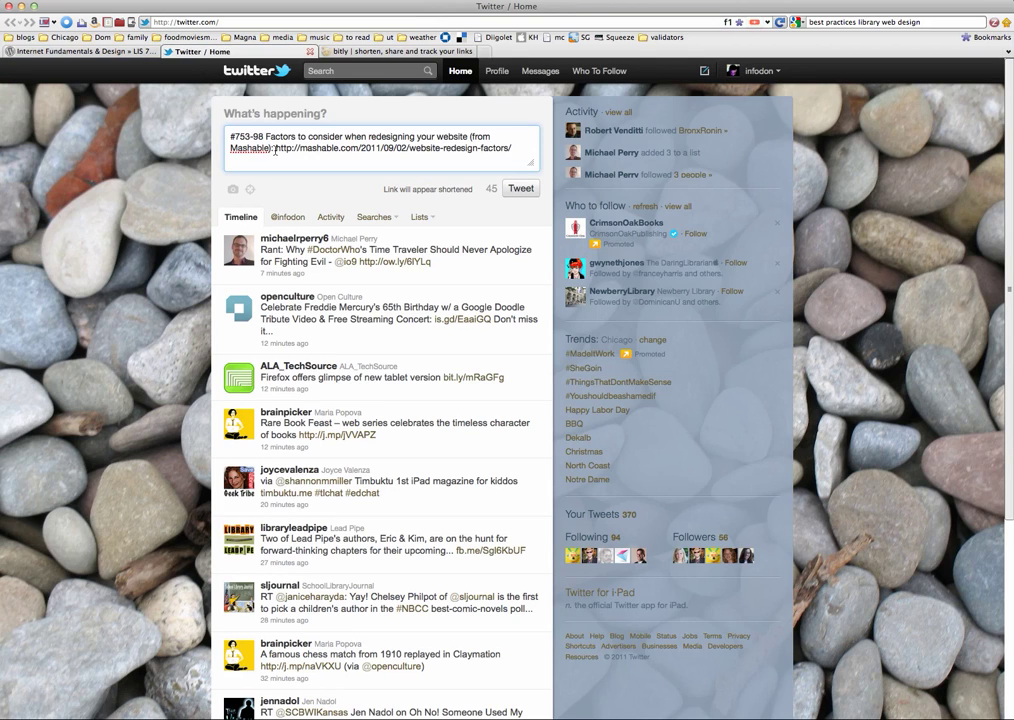
drag(277, 148, 515, 153)
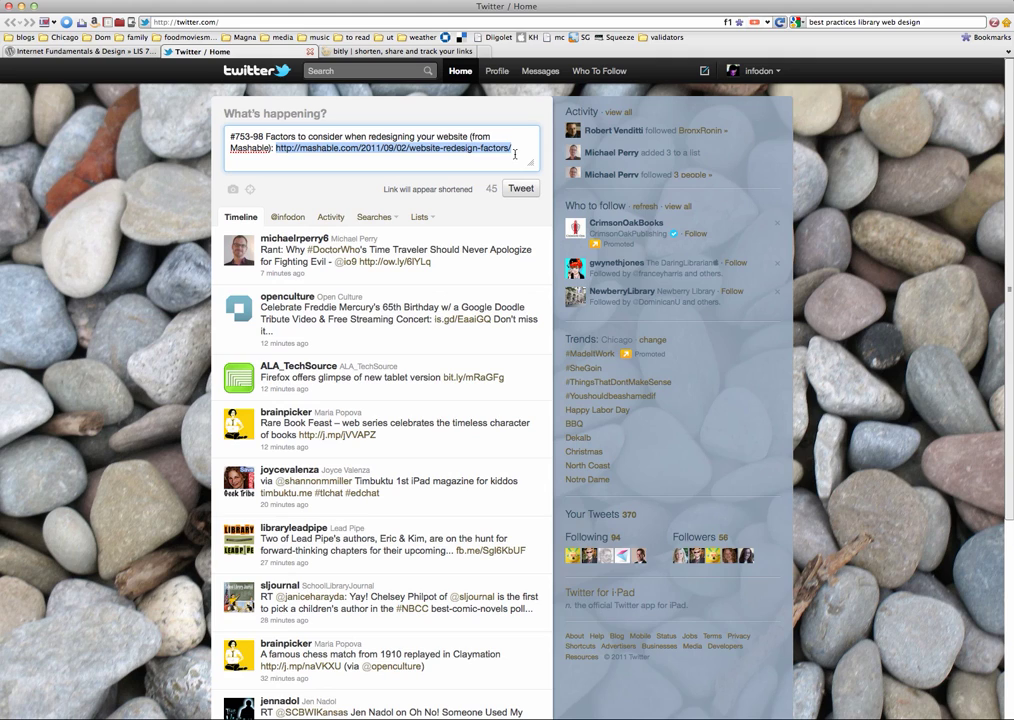
click(515, 153)
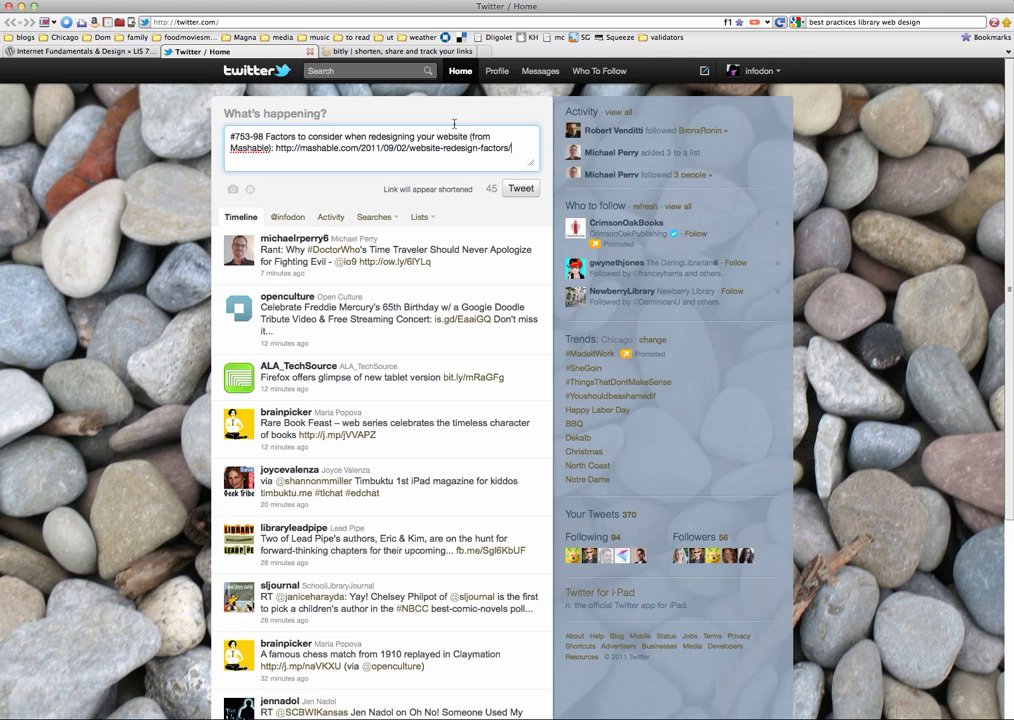
Go back to bitly, shorten the Mashable link again and copy the resulting short link.
click(398, 52)
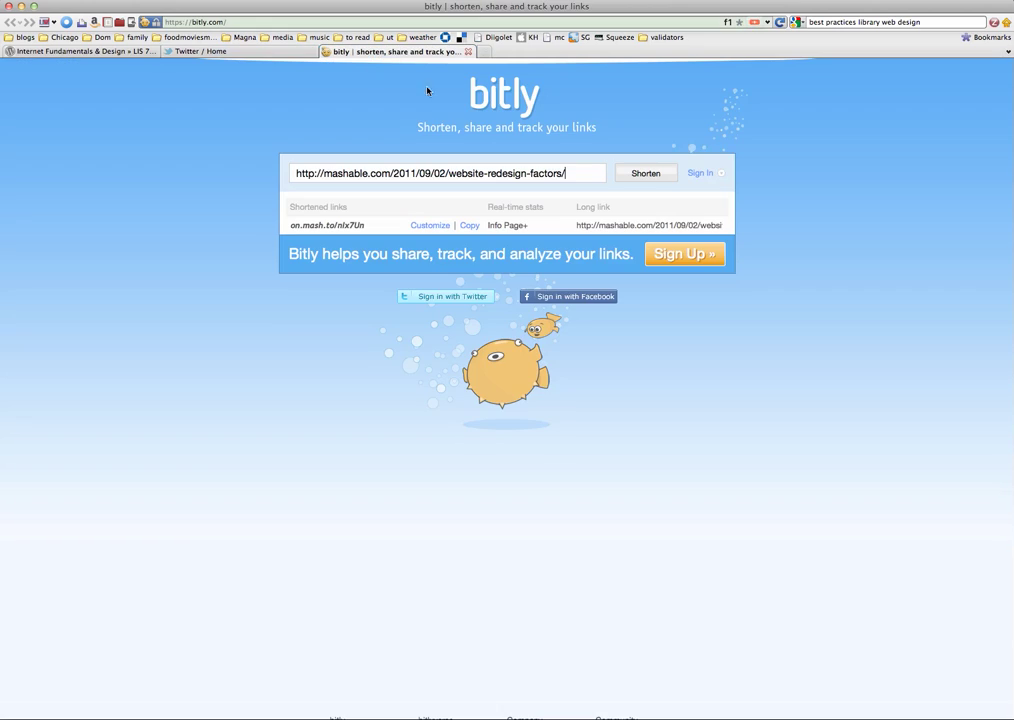
click(645, 174)
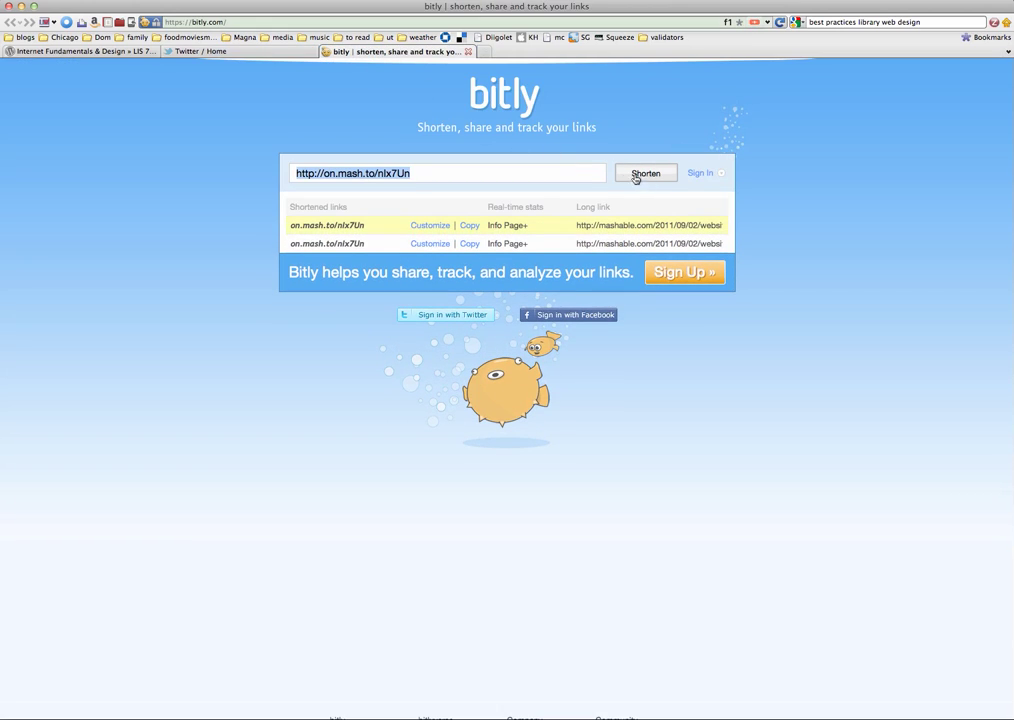
click(470, 226)
click(265, 53)
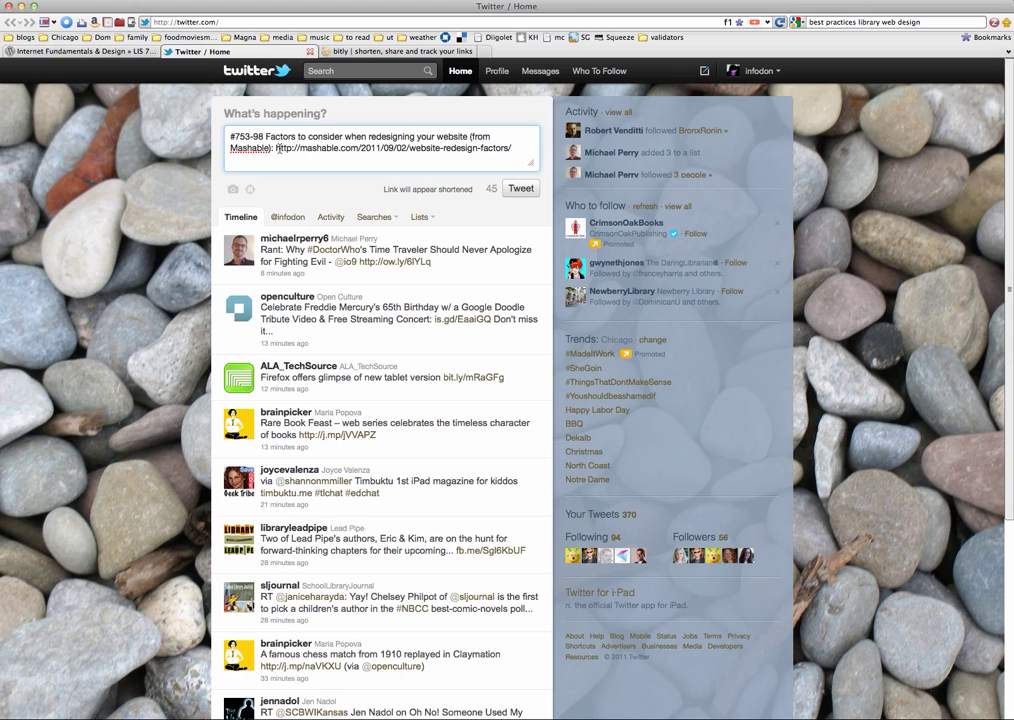
drag(276, 148, 475, 163)
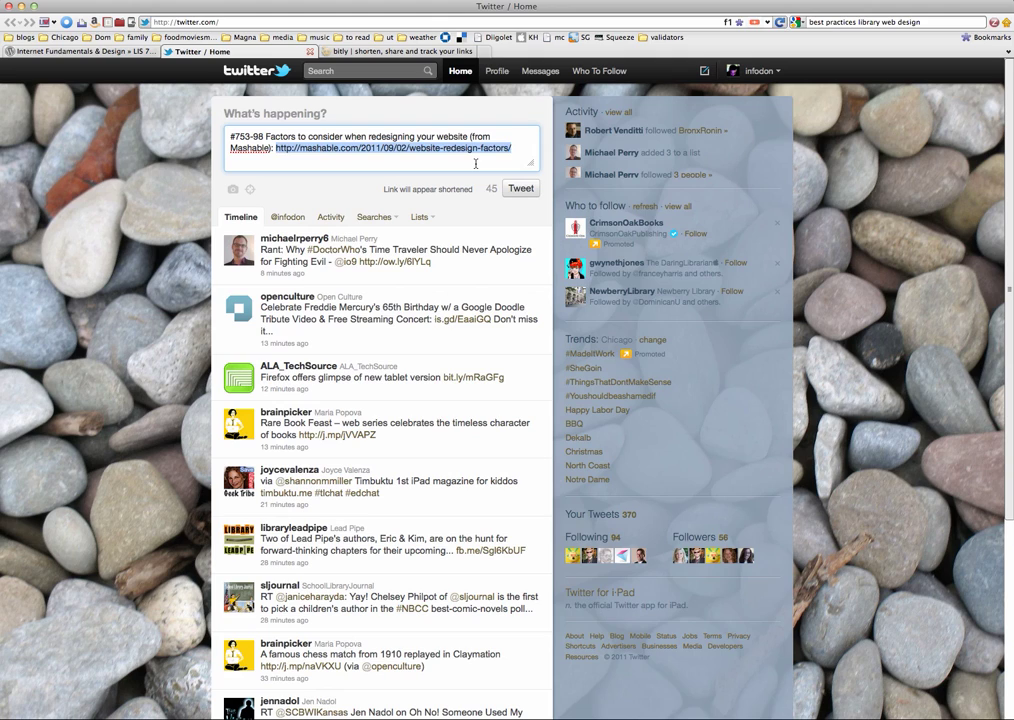
key(super+v)
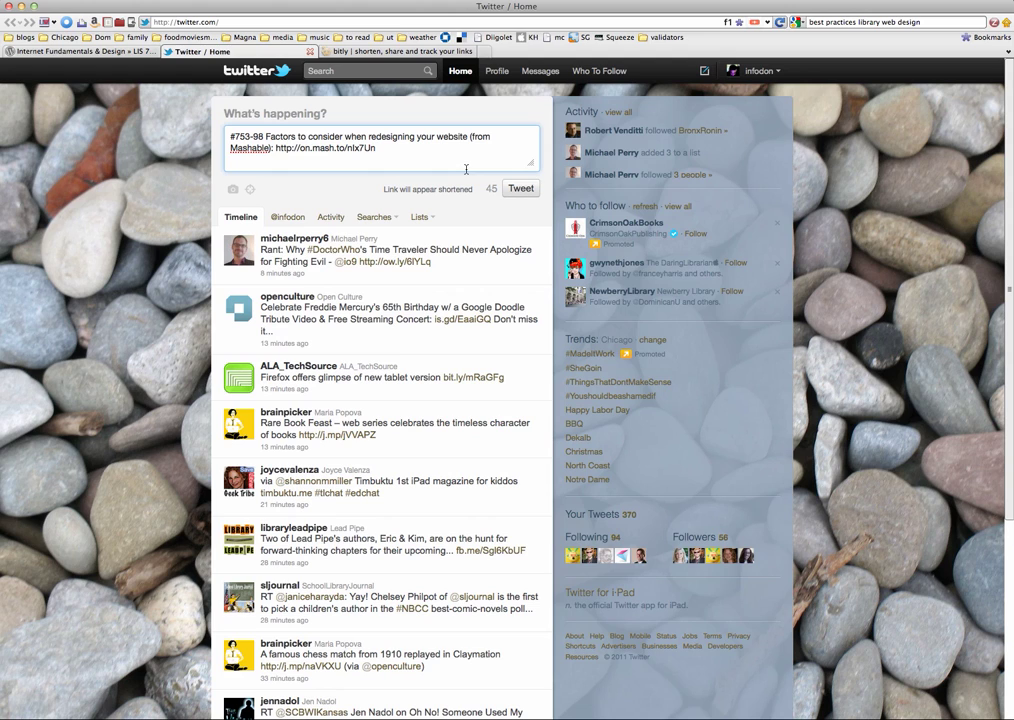
click(520, 190)
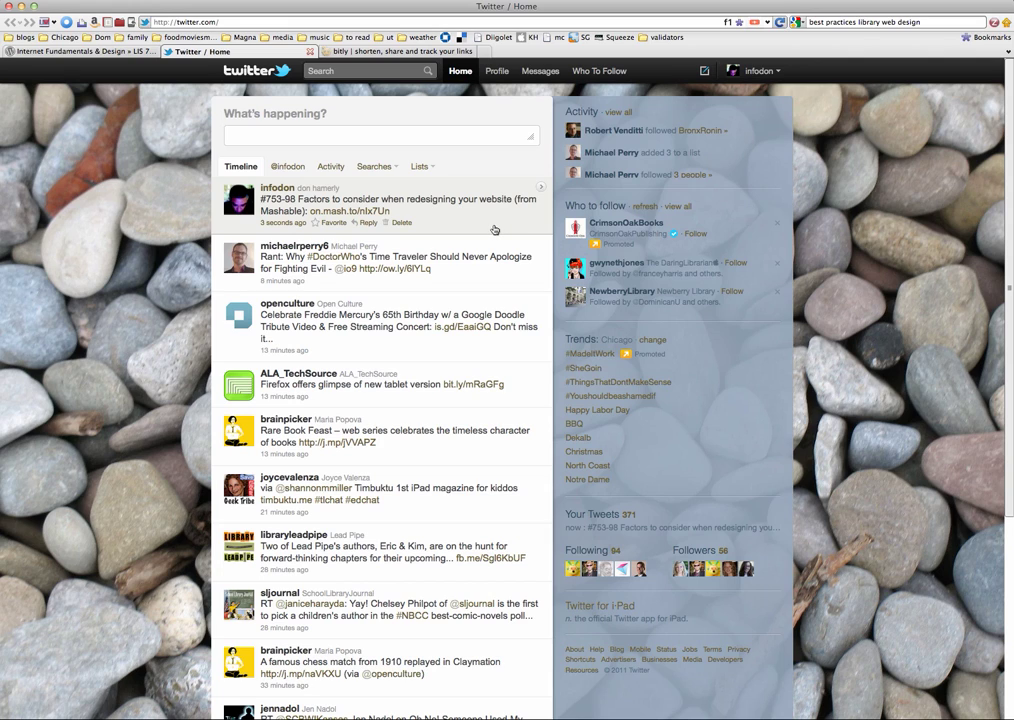
Return to the Internet Fundamentals & Design course site.
click(135, 53)
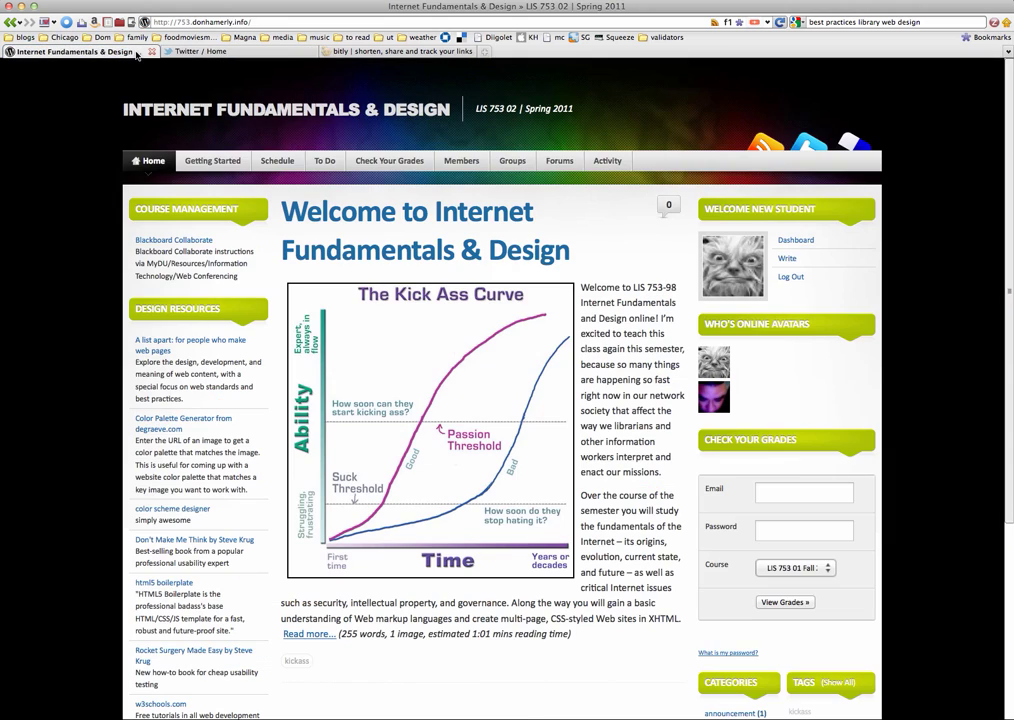